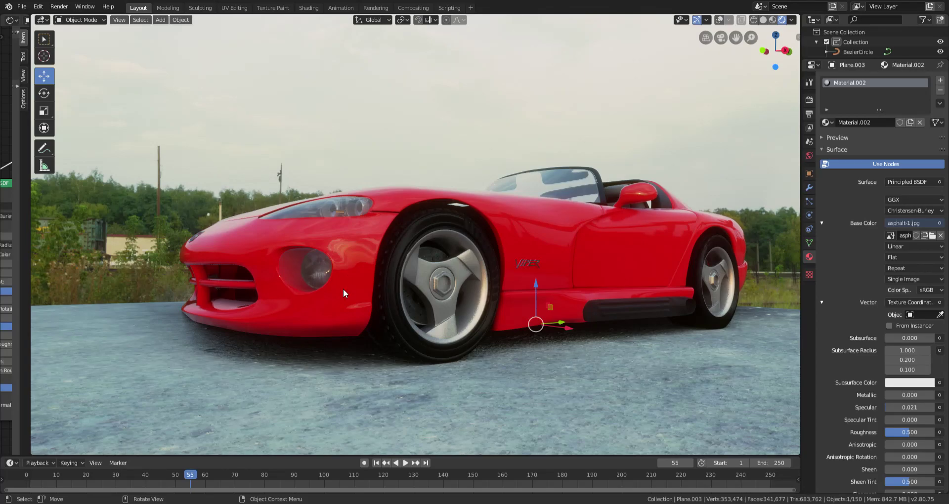
- Frame the car lower and closer, zooming in on the side skirt and rear wheel
{"action": "scroll", "coordinate": [348, 325], "scroll_direction": "up", "scroll_amount": 2}
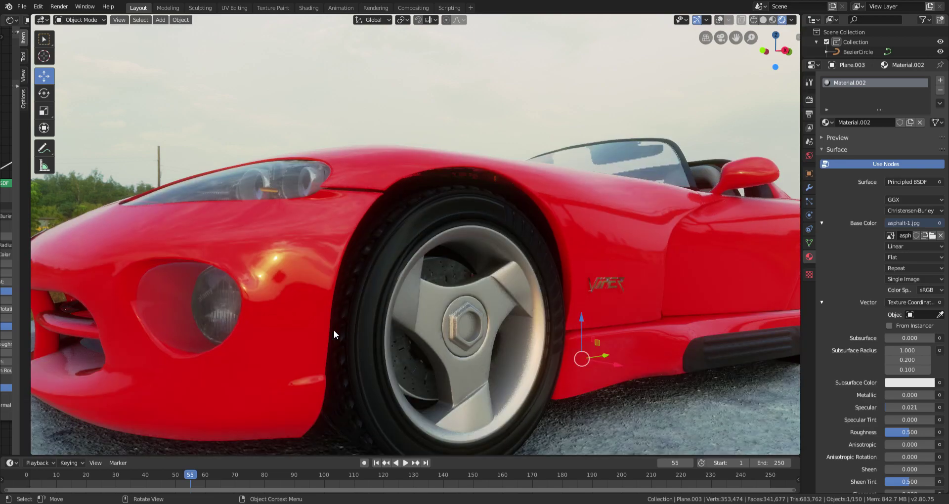
{"action": "scroll", "coordinate": [227, 333], "scroll_direction": "right", "scroll_amount": 1}
{"action": "scroll", "coordinate": [227, 332], "scroll_direction": "right", "scroll_amount": 1}
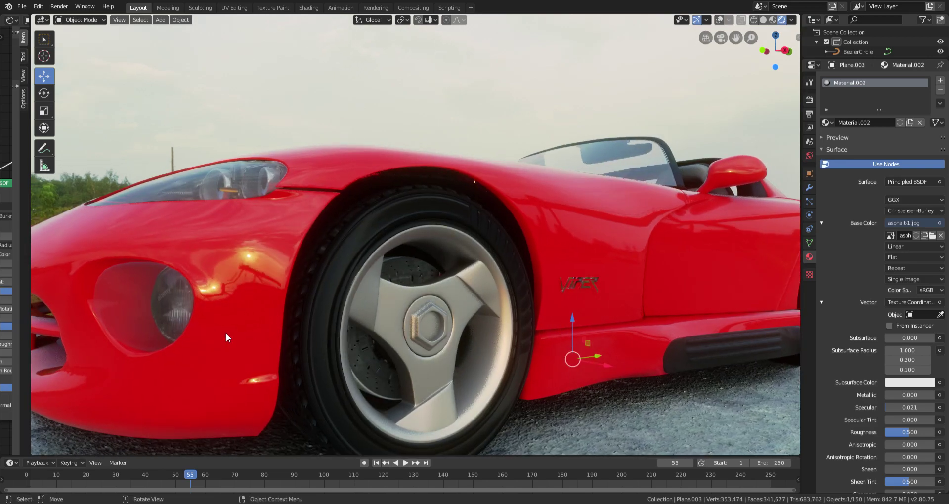
{"action": "scroll", "coordinate": [227, 333], "scroll_direction": "down", "scroll_amount": 4}
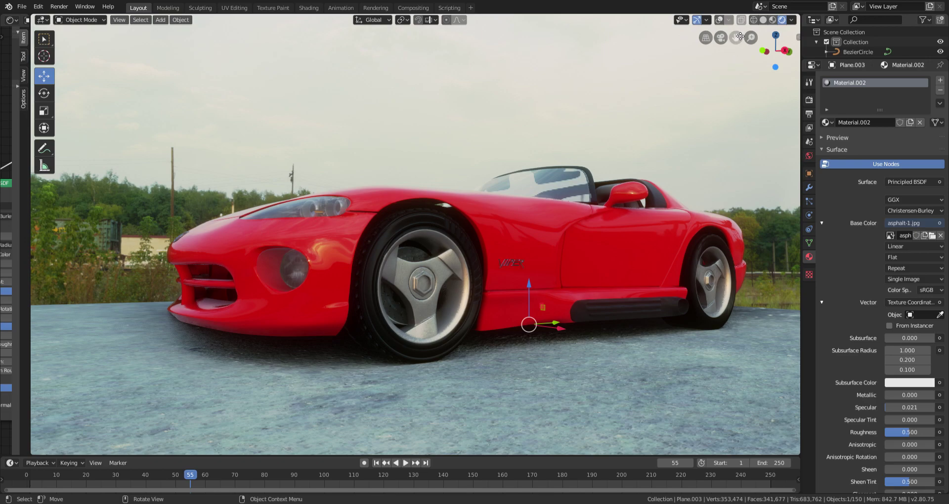
{"action": "mouse_move", "coordinate": [740, 36]}
{"action": "left_mouse_down"}
{"action": "mouse_move", "coordinate": [749, 95]}
{"action": "mouse_move", "coordinate": [771, 119]}
{"action": "left_mouse_up"}
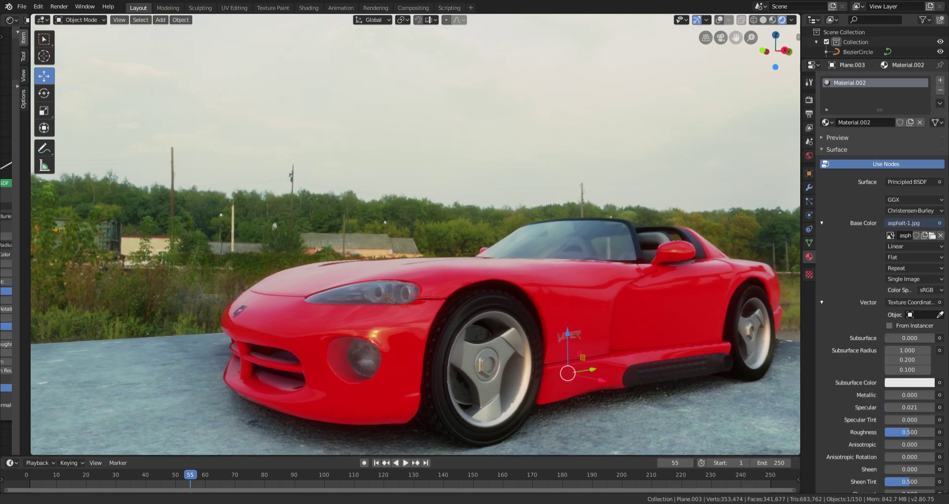
{"action": "left_click_drag", "start_coordinate": [751, 37], "coordinate": [751, 69]}
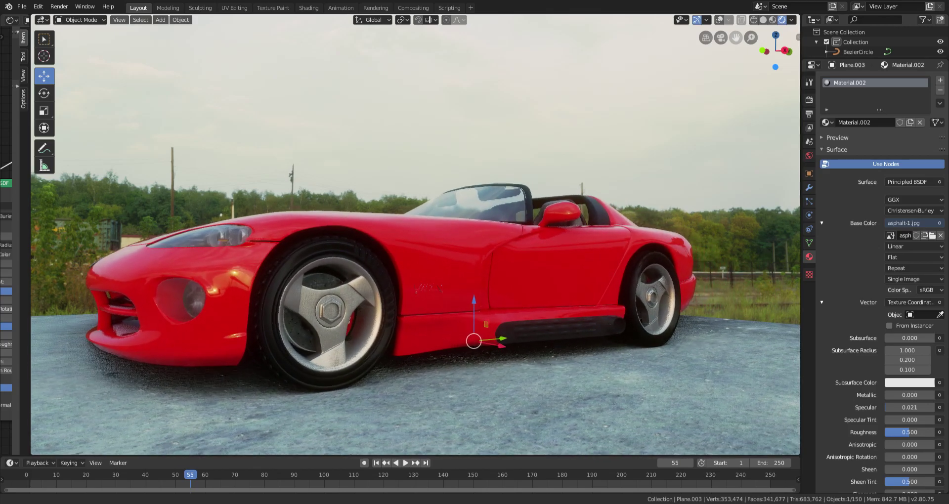
{"action": "middle_click_drag", "start_coordinate": [716, 176], "coordinate": [685, 186], "text": "ctrl"}
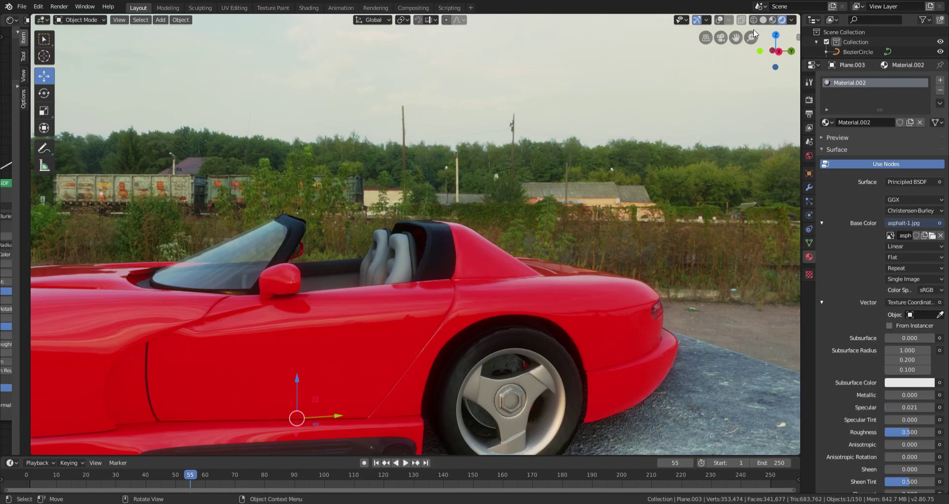
{"action": "left_click_drag", "start_coordinate": [735, 39], "coordinate": [940, 15]}
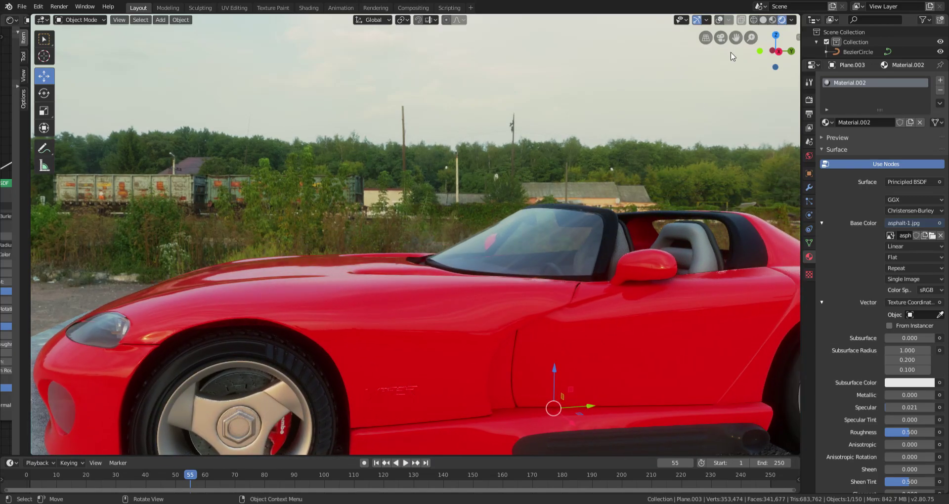
- Orbit around the car from the cockpit to the tail, ending on a low rear-left view
{"action": "mouse_move", "coordinate": [732, 56]}
{"action": "middle_mouse_down"}
{"action": "mouse_move", "coordinate": [605, 269]}
{"action": "mouse_move", "coordinate": [609, 253]}
{"action": "mouse_move", "coordinate": [599, 251]}
{"action": "mouse_move", "coordinate": [626, 203]}
{"action": "middle_mouse_up"}
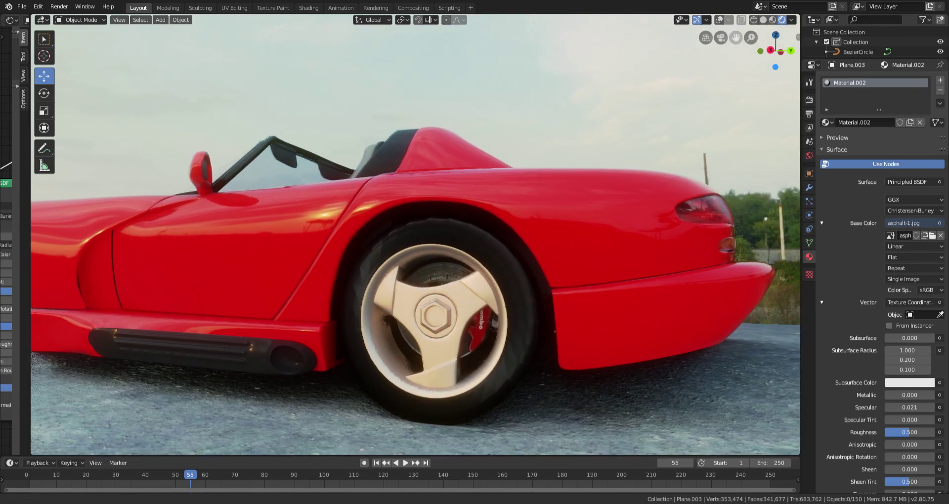
{"action": "middle_click_drag", "start_coordinate": [626, 204], "coordinate": [738, 197]}
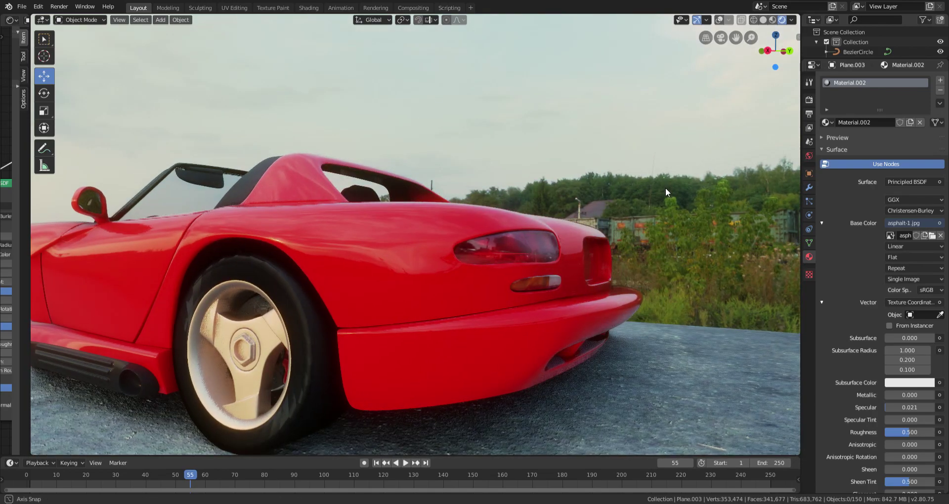
{"action": "middle_click_drag", "start_coordinate": [665, 187], "coordinate": [663, 189]}
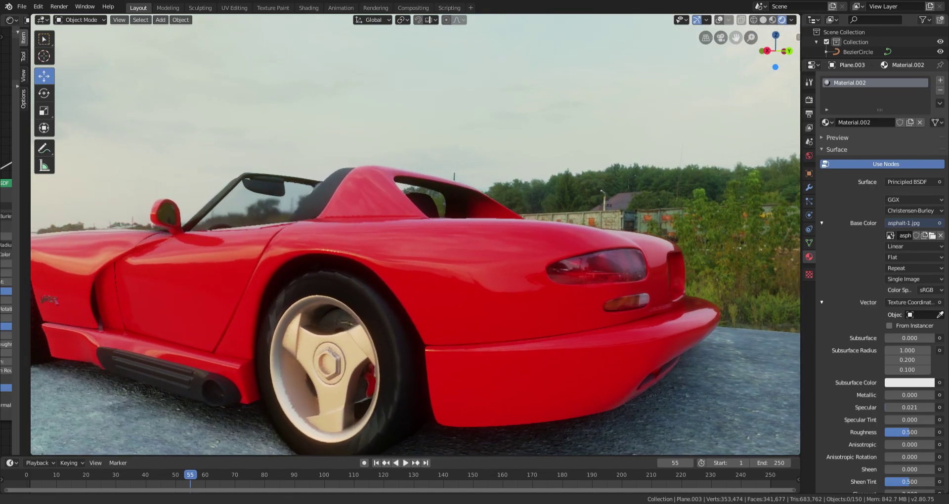
{"action": "mouse_move", "coordinate": [712, 128]}
{"action": "middle_mouse_down"}
{"action": "mouse_move", "coordinate": [607, 240]}
{"action": "mouse_move", "coordinate": [610, 231]}
{"action": "middle_mouse_up"}
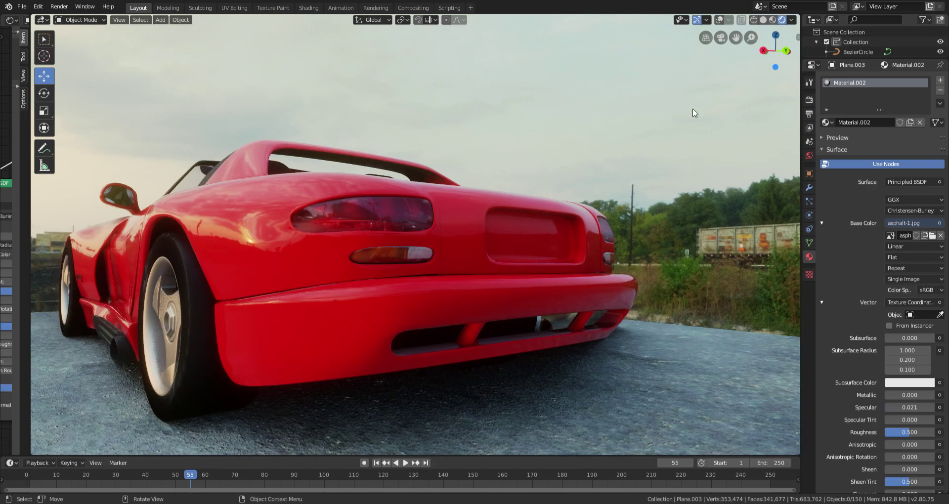
{"action": "left_click_drag", "start_coordinate": [736, 38], "coordinate": [761, 35]}
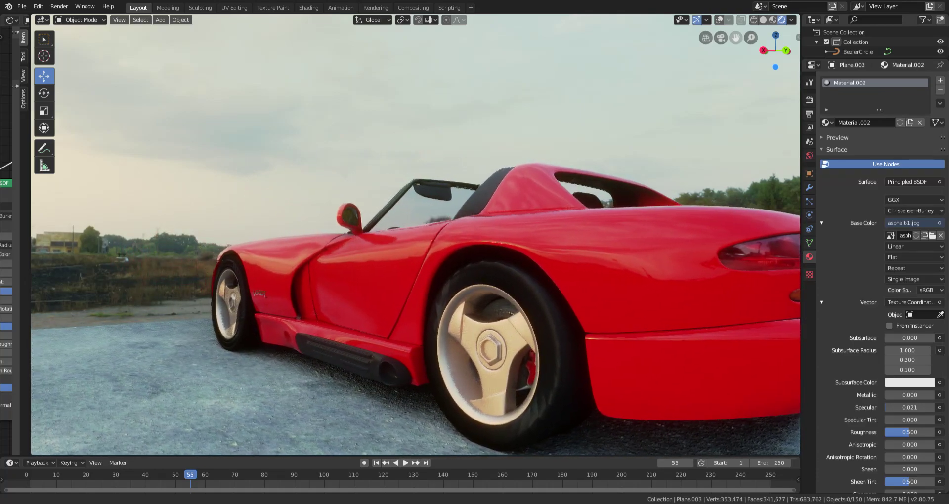
{"action": "left_click_drag", "start_coordinate": [761, 34], "coordinate": [45, 266]}
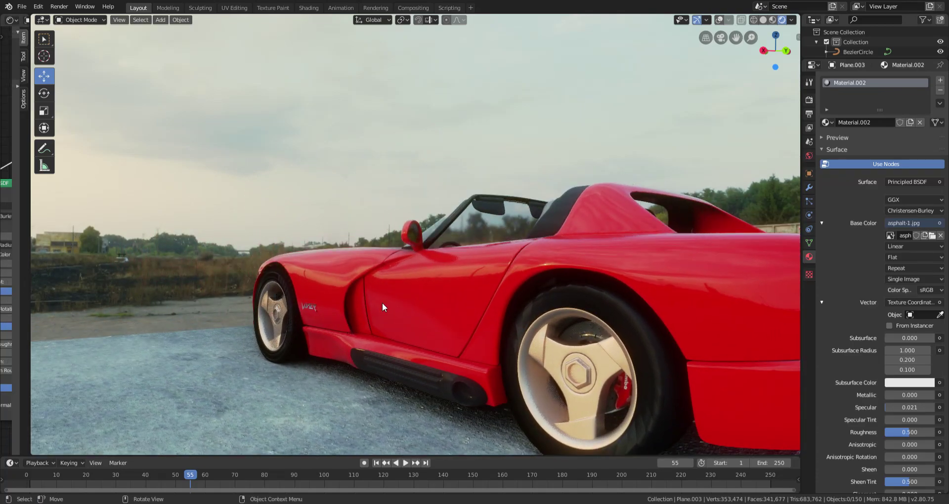
{"action": "middle_click_drag", "start_coordinate": [603, 330], "coordinate": [552, 326]}
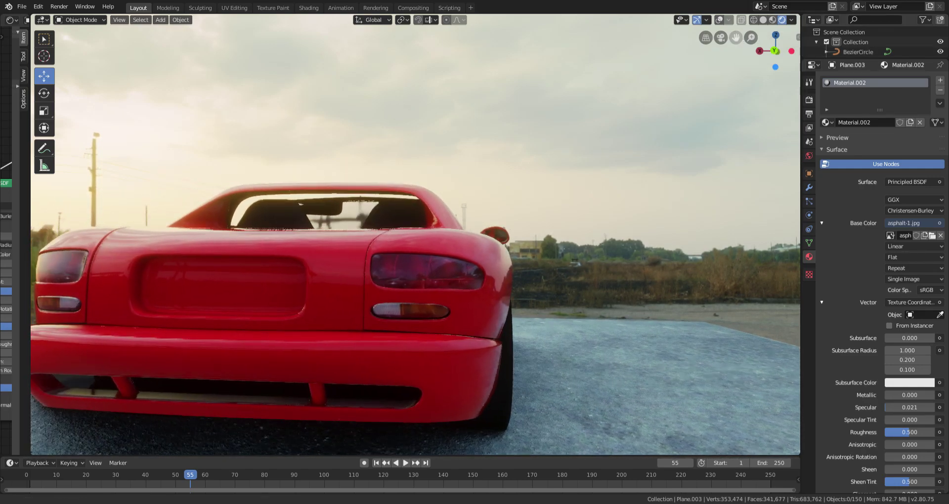
{"action": "middle_click_drag", "start_coordinate": [554, 294], "coordinate": [528, 294]}
- Pan the car rightward and orbit its rear to reach a full side view against the railyard
{"action": "left_click_drag", "start_coordinate": [734, 44], "coordinate": [742, 43]}
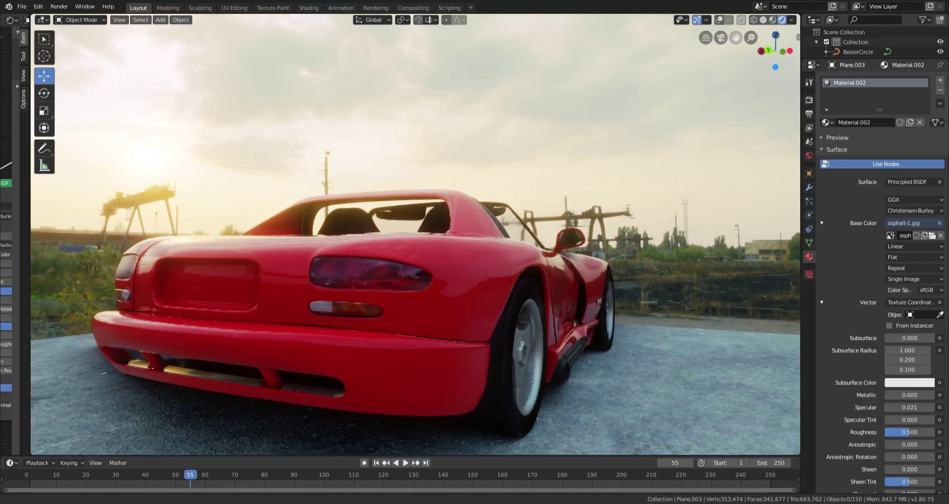
{"action": "left_click_drag", "start_coordinate": [735, 37], "coordinate": [674, 150]}
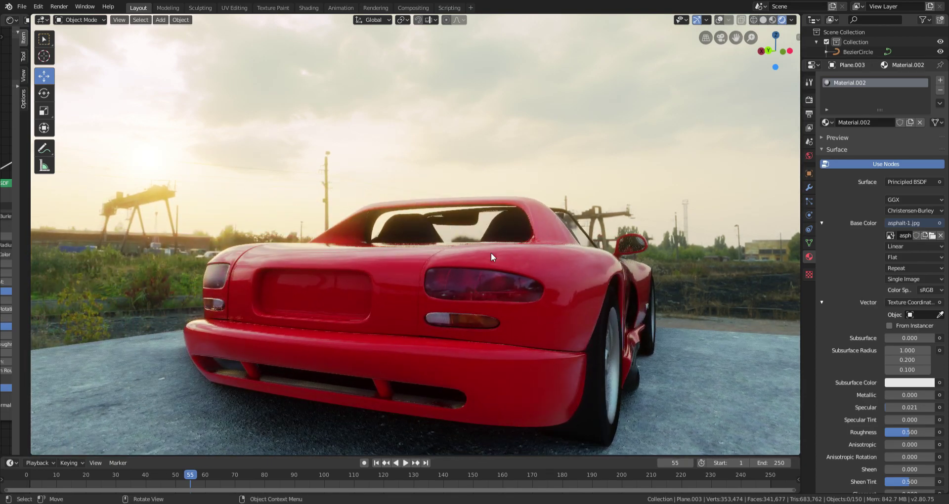
{"action": "middle_click_drag", "start_coordinate": [490, 253], "coordinate": [514, 282]}
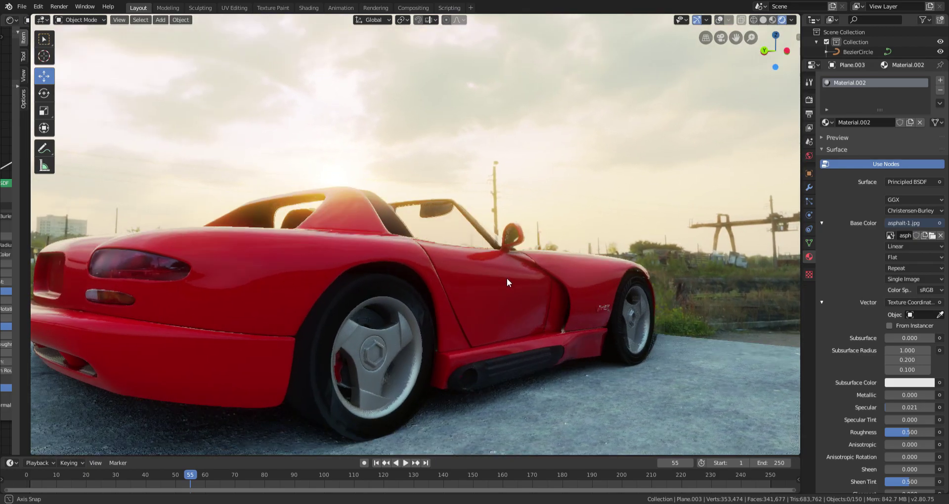
{"action": "middle_click_drag", "start_coordinate": [506, 278], "coordinate": [488, 277]}
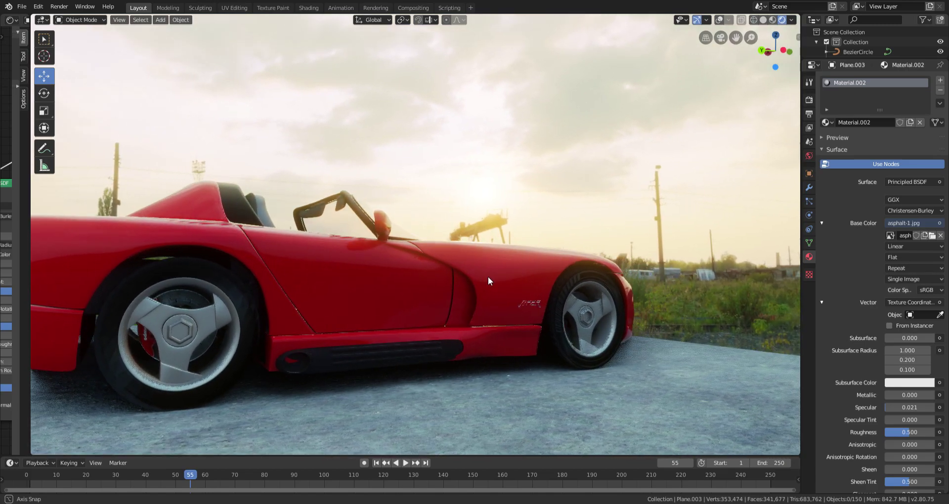
{"action": "middle_click_drag", "start_coordinate": [489, 277], "coordinate": [481, 278]}
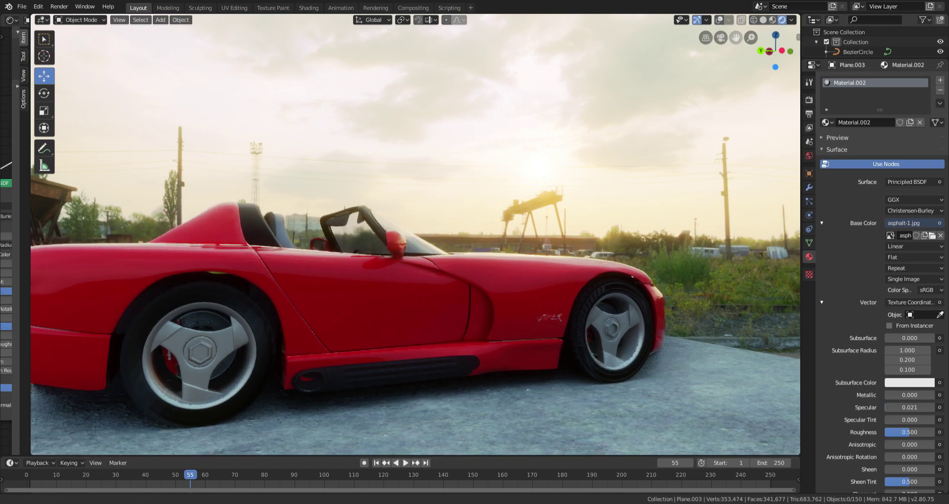
{"action": "mouse_move", "coordinate": [481, 278]}
{"action": "middle_mouse_down", "text": "shift"}
{"action": "mouse_move", "coordinate": [608, 264]}
{"action": "mouse_move", "coordinate": [646, 278]}
{"action": "mouse_move", "coordinate": [552, 282]}
{"action": "mouse_move", "coordinate": [533, 293]}
{"action": "mouse_move", "coordinate": [602, 306]}
{"action": "mouse_move", "coordinate": [671, 292]}
{"action": "middle_mouse_up", "text": "shift"}
- Zoom in and orbit to look steeply down into the car, then raise the horizon back above it
{"action": "scroll", "coordinate": [671, 292], "scroll_direction": "up", "scroll_amount": 3}
{"action": "scroll", "coordinate": [672, 291], "scroll_direction": "up", "scroll_amount": 2}
{"action": "scroll", "coordinate": [672, 292], "scroll_direction": "up", "scroll_amount": 2}
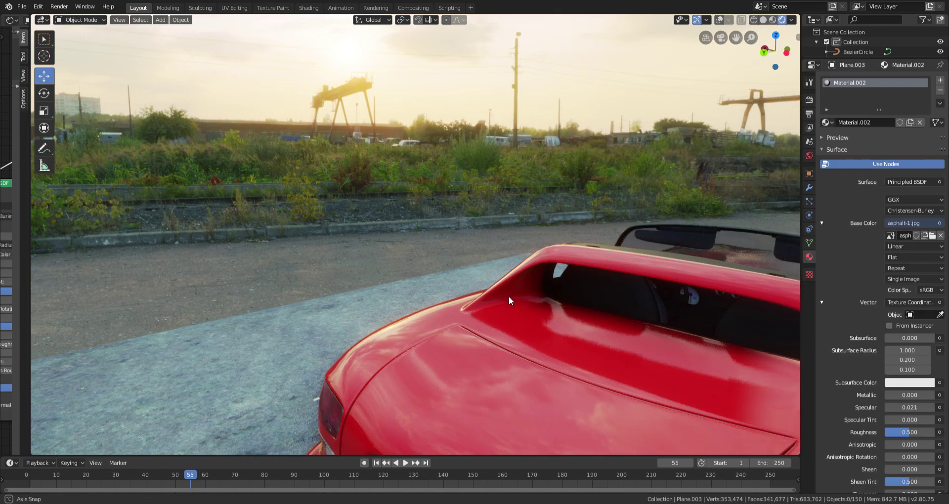
{"action": "mouse_move", "coordinate": [509, 295]}
{"action": "middle_mouse_down"}
{"action": "mouse_move", "coordinate": [551, 310]}
{"action": "mouse_move", "coordinate": [597, 299]}
{"action": "middle_mouse_up"}
{"action": "left_click_drag", "start_coordinate": [735, 40], "coordinate": [679, 85]}
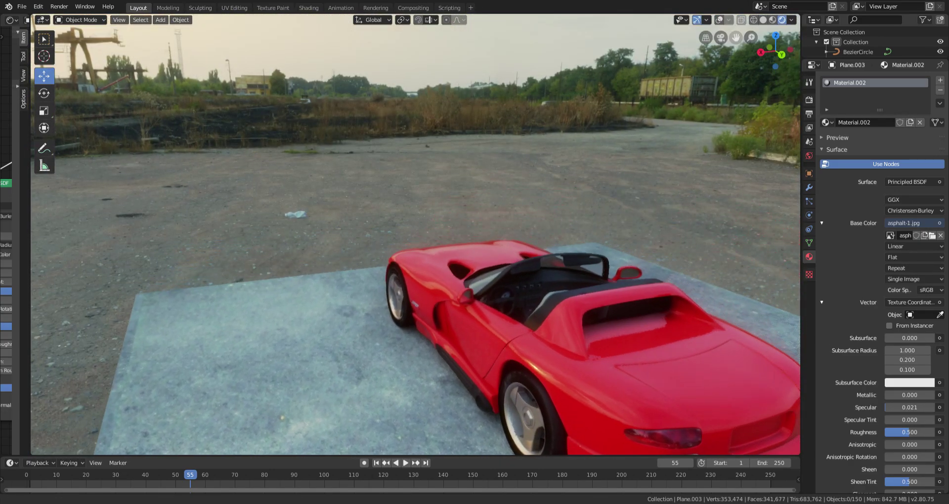
{"action": "mouse_move", "coordinate": [535, 275]}
{"action": "middle_mouse_down"}
{"action": "mouse_move", "coordinate": [533, 301]}
{"action": "mouse_move", "coordinate": [577, 326]}
{"action": "mouse_move", "coordinate": [554, 318]}
{"action": "middle_mouse_up"}
{"action": "scroll", "coordinate": [554, 318], "scroll_direction": "up", "scroll_amount": 2}
{"action": "scroll", "coordinate": [553, 318], "scroll_direction": "up", "scroll_amount": 1}
{"action": "scroll", "coordinate": [552, 320], "scroll_direction": "up", "scroll_amount": 1}
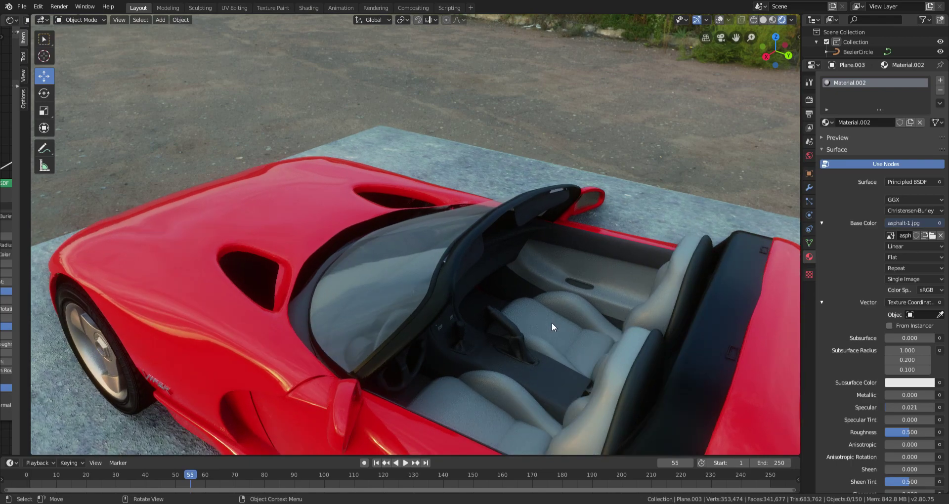
{"action": "scroll", "coordinate": [552, 323], "scroll_direction": "up", "scroll_amount": 1}
{"action": "scroll", "coordinate": [552, 323], "scroll_direction": "up", "scroll_amount": 1}
{"action": "middle_click_drag", "start_coordinate": [553, 325], "coordinate": [550, 309]}
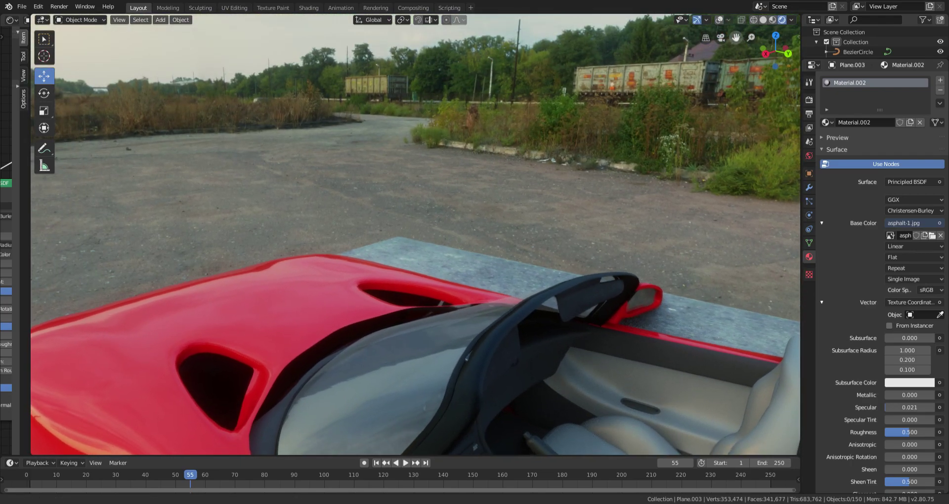
- Inspect the seats, door, mirror and dashboard up close, then zoom out to a low side view
{"action": "scroll", "coordinate": [549, 308], "scroll_direction": "up", "scroll_amount": 1}
{"action": "scroll", "coordinate": [550, 308], "scroll_direction": "up", "scroll_amount": 1}
{"action": "scroll", "coordinate": [550, 308], "scroll_direction": "up", "scroll_amount": 1}
{"action": "scroll", "coordinate": [550, 309], "scroll_direction": "up", "scroll_amount": 1}
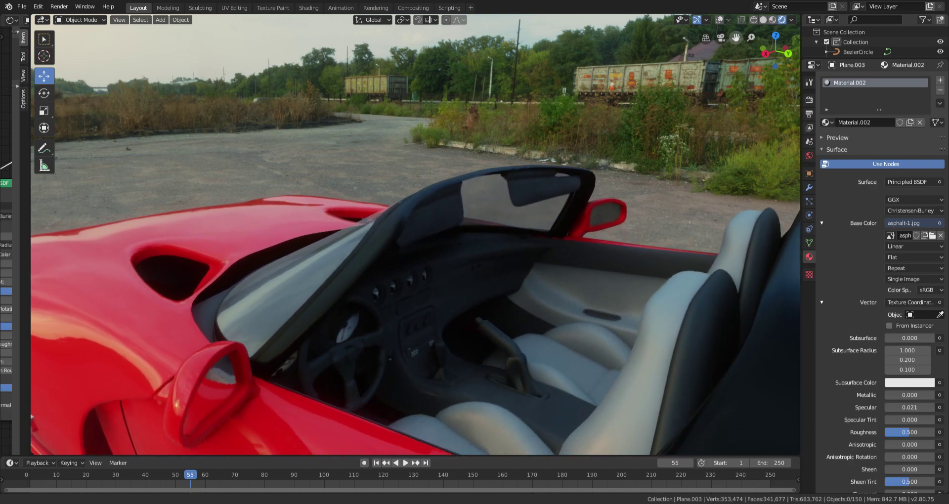
{"action": "scroll", "coordinate": [698, 219], "scroll_direction": "down", "scroll_amount": 2}
{"action": "mouse_move", "coordinate": [522, 350]}
{"action": "middle_mouse_down"}
{"action": "mouse_move", "coordinate": [495, 350]}
{"action": "mouse_move", "coordinate": [536, 363]}
{"action": "mouse_move", "coordinate": [524, 302]}
{"action": "mouse_move", "coordinate": [517, 326]}
{"action": "mouse_move", "coordinate": [409, 332]}
{"action": "mouse_move", "coordinate": [514, 321]}
{"action": "middle_mouse_up"}
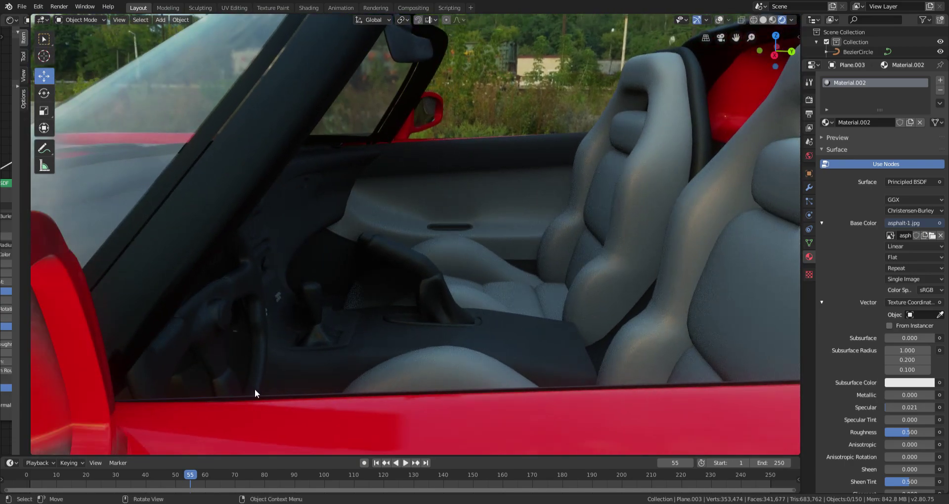
{"action": "mouse_move", "coordinate": [255, 393]}
{"action": "middle_mouse_down"}
{"action": "mouse_move", "coordinate": [440, 328]}
{"action": "mouse_move", "coordinate": [383, 311]}
{"action": "mouse_move", "coordinate": [374, 296]}
{"action": "mouse_move", "coordinate": [503, 311]}
{"action": "middle_mouse_up"}
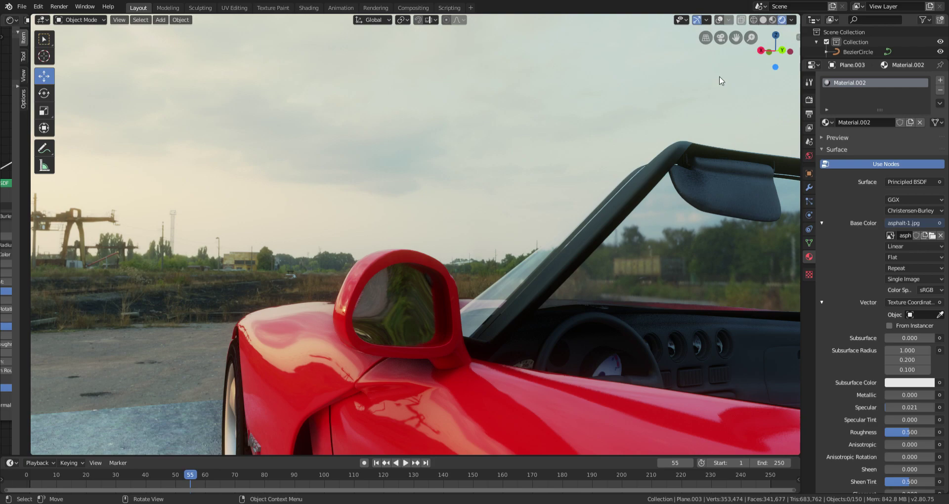
{"action": "left_click_drag", "start_coordinate": [736, 38], "coordinate": [736, 38]}
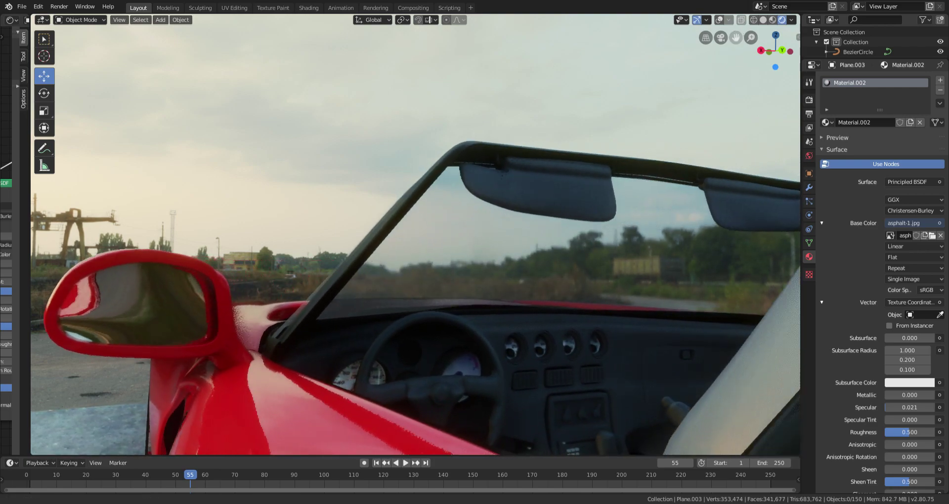
{"action": "mouse_move", "coordinate": [525, 348]}
{"action": "middle_mouse_down"}
{"action": "mouse_move", "coordinate": [494, 343]}
{"action": "mouse_move", "coordinate": [540, 390]}
{"action": "mouse_move", "coordinate": [479, 413]}
{"action": "mouse_move", "coordinate": [485, 364]}
{"action": "mouse_move", "coordinate": [395, 370]}
{"action": "mouse_move", "coordinate": [473, 374]}
{"action": "mouse_move", "coordinate": [582, 359]}
{"action": "mouse_move", "coordinate": [580, 368]}
{"action": "mouse_move", "coordinate": [608, 342]}
{"action": "middle_mouse_up"}
{"action": "scroll", "coordinate": [540, 389], "scroll_direction": "down", "scroll_amount": 2}
{"action": "scroll", "coordinate": [540, 389], "scroll_direction": "down", "scroll_amount": 2}
{"action": "scroll", "coordinate": [540, 389], "scroll_direction": "down", "scroll_amount": 2}
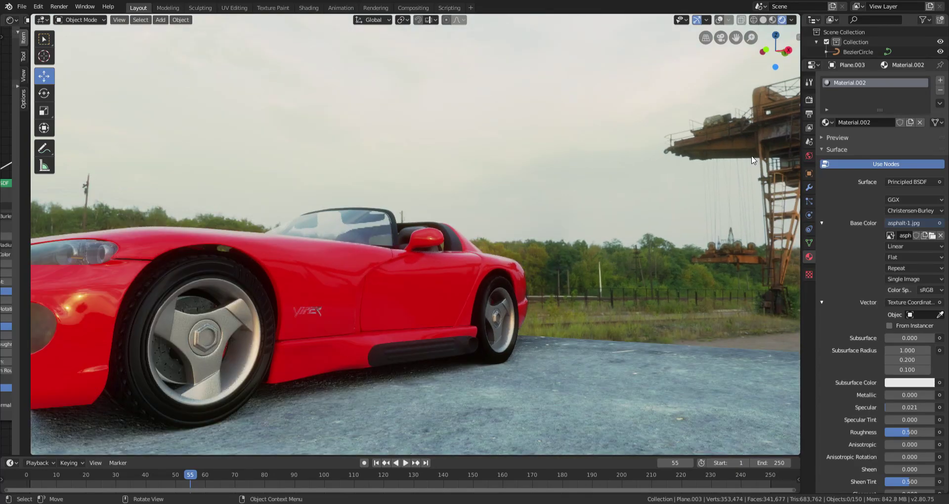
{"action": "left_click_drag", "start_coordinate": [736, 38], "coordinate": [840, 40]}
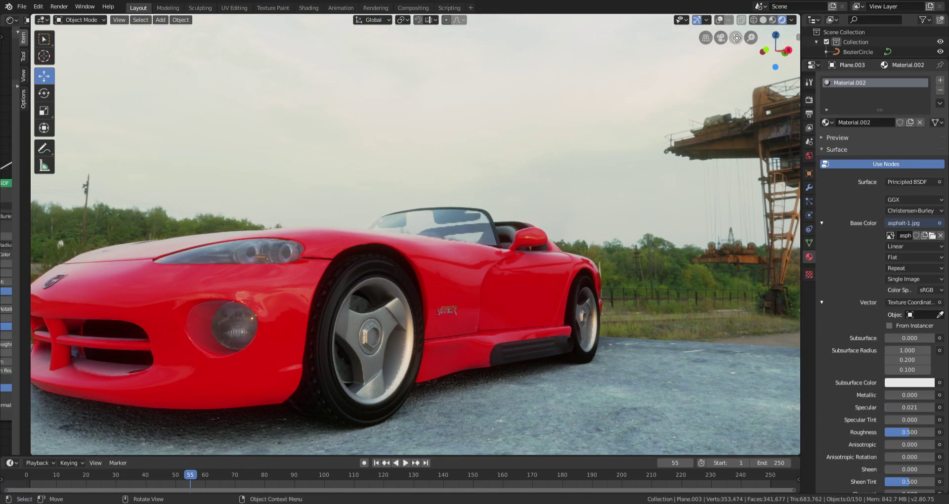
{"action": "left_click", "coordinate": [774, 20]}
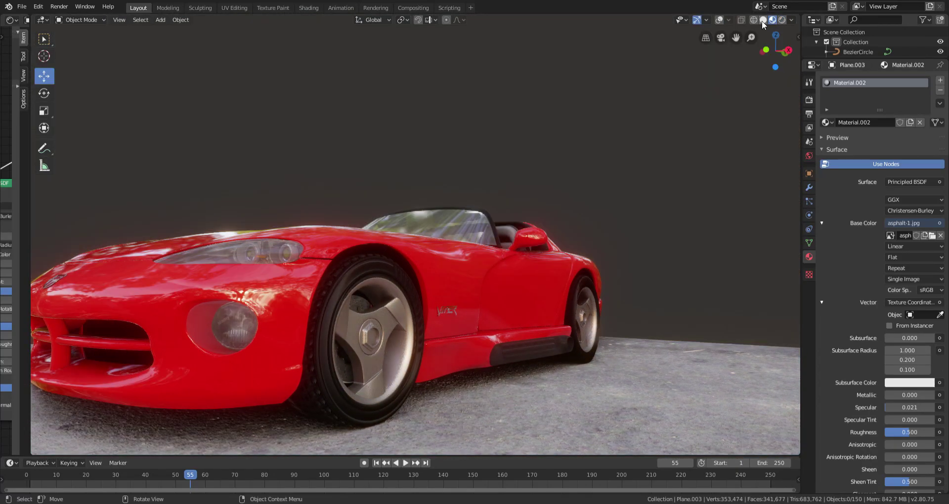
{"action": "left_click", "coordinate": [762, 20]}
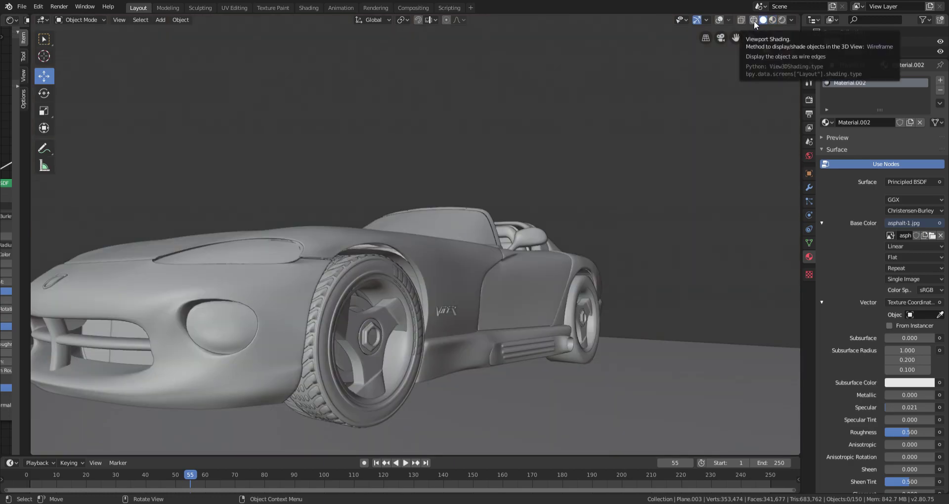
{"action": "left_click", "coordinate": [754, 20]}
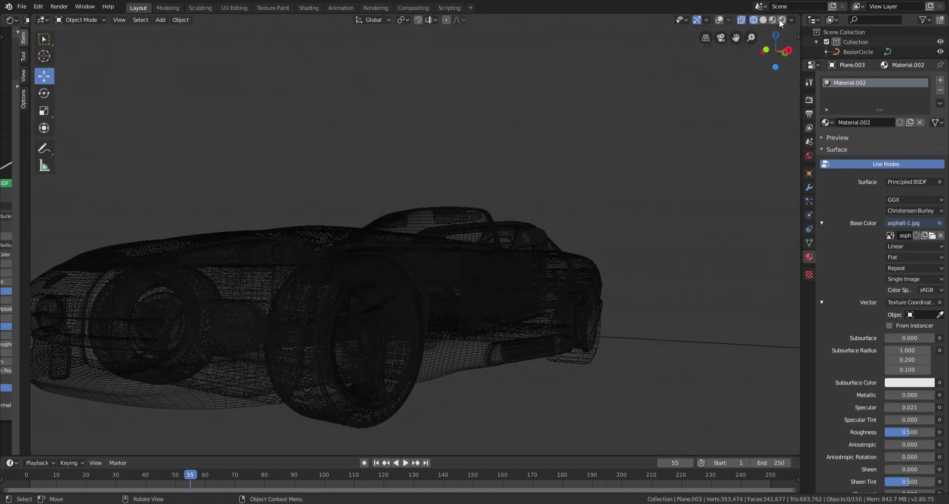
{"action": "left_click", "coordinate": [774, 20]}
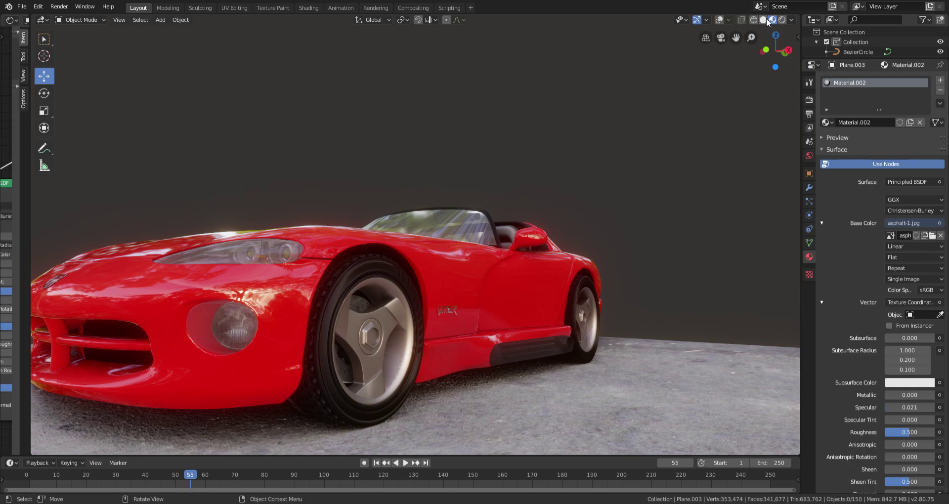
{"action": "left_click", "coordinate": [782, 20]}
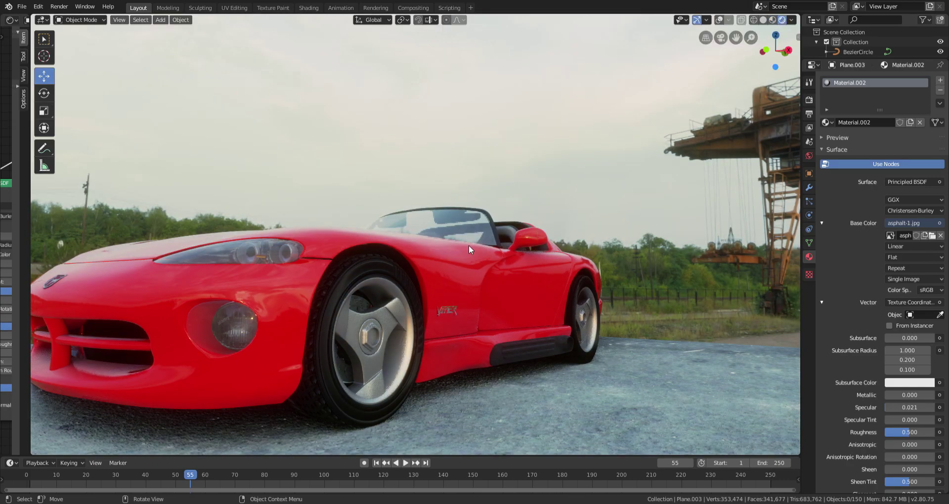
- Widen the 3D view by shrinking the Properties area, framing the car low beside the rusty crane
{"action": "mouse_move", "coordinate": [376, 275]}
{"action": "middle_mouse_down"}
{"action": "mouse_move", "coordinate": [486, 290]}
{"action": "mouse_move", "coordinate": [472, 286]}
{"action": "middle_mouse_up"}
{"action": "scroll", "coordinate": [472, 287], "scroll_direction": "down", "scroll_amount": 2}
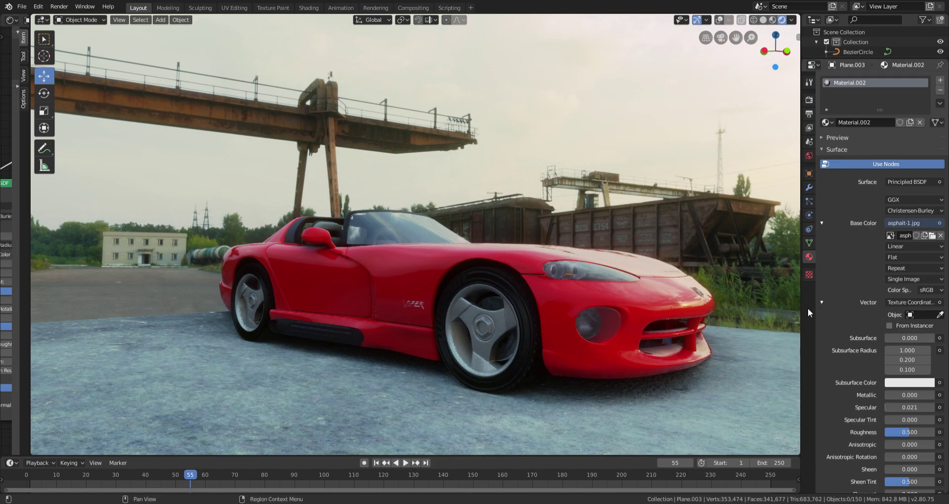
{"action": "left_click_drag", "start_coordinate": [801, 316], "coordinate": [936, 338]}
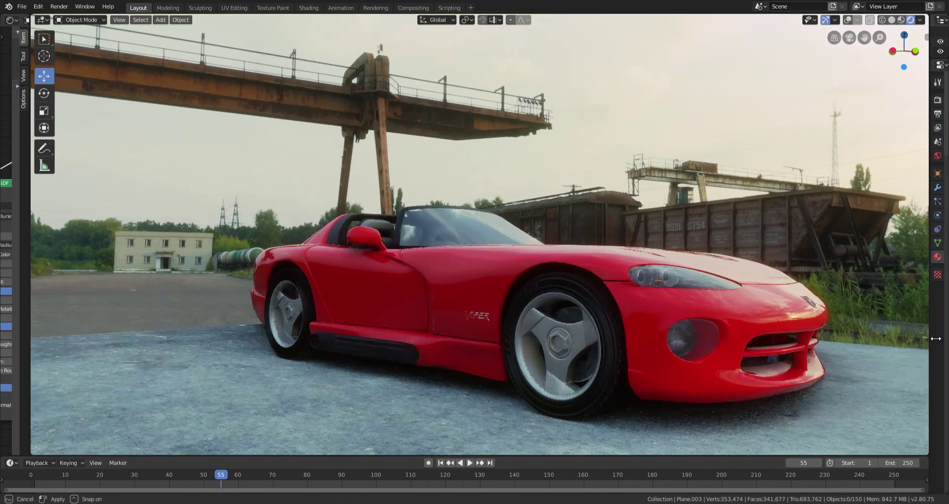
{"action": "mouse_move", "coordinate": [827, 310]}
{"action": "middle_mouse_down"}
{"action": "mouse_move", "coordinate": [753, 320]}
{"action": "mouse_move", "coordinate": [712, 320]}
{"action": "mouse_move", "coordinate": [708, 309]}
{"action": "middle_mouse_up"}
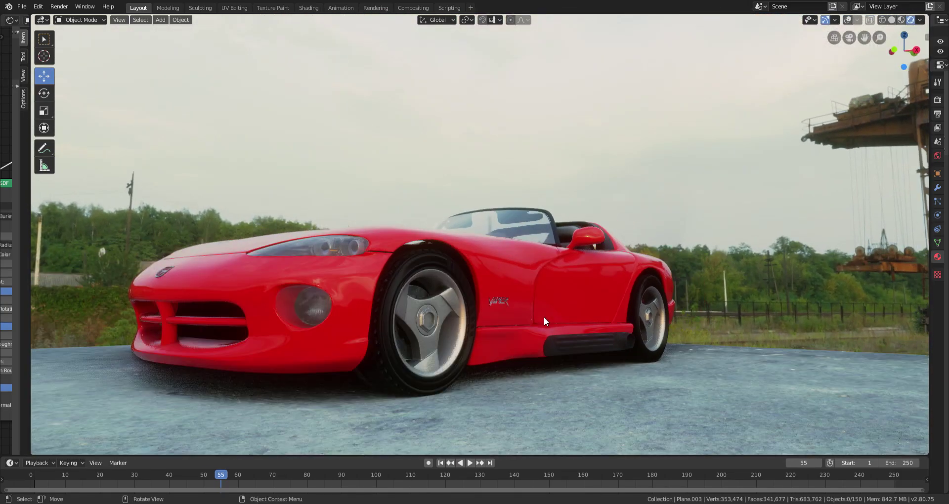
{"action": "mouse_move", "coordinate": [418, 322]}
{"action": "middle_mouse_down"}
{"action": "mouse_move", "coordinate": [409, 321]}
{"action": "mouse_move", "coordinate": [419, 323]}
{"action": "middle_mouse_up"}
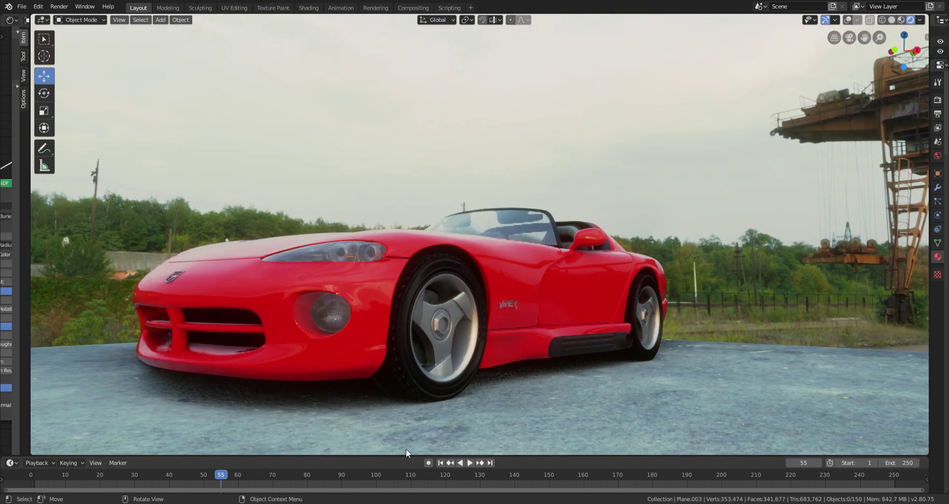